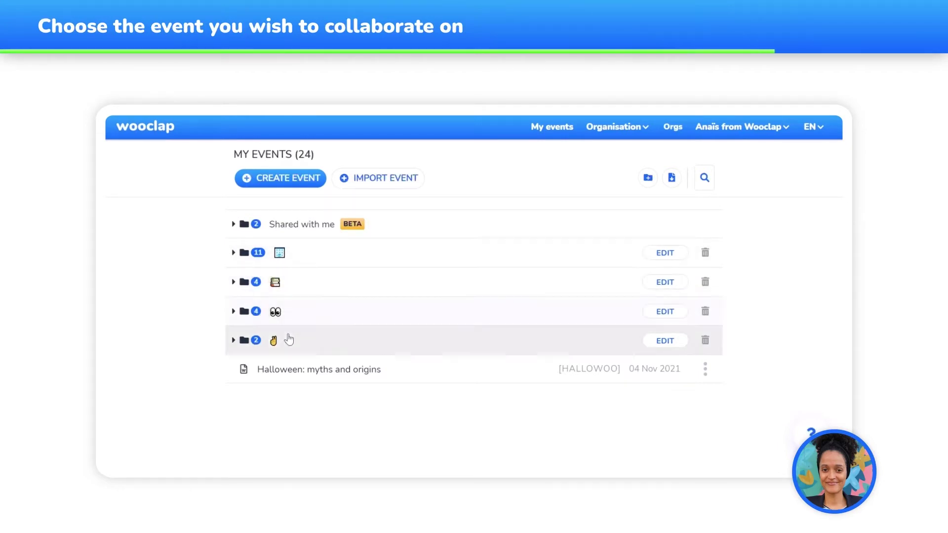
Open the 'Halloween: myths and origins' event from the My events list
click(287, 379)
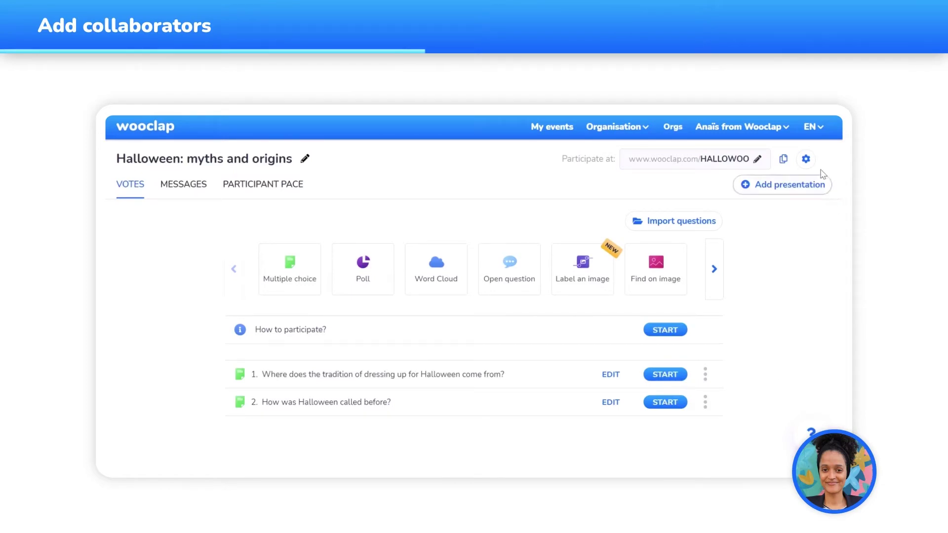
Open the Halloween event's full settings page and go to the Collaborators section
click(806, 160)
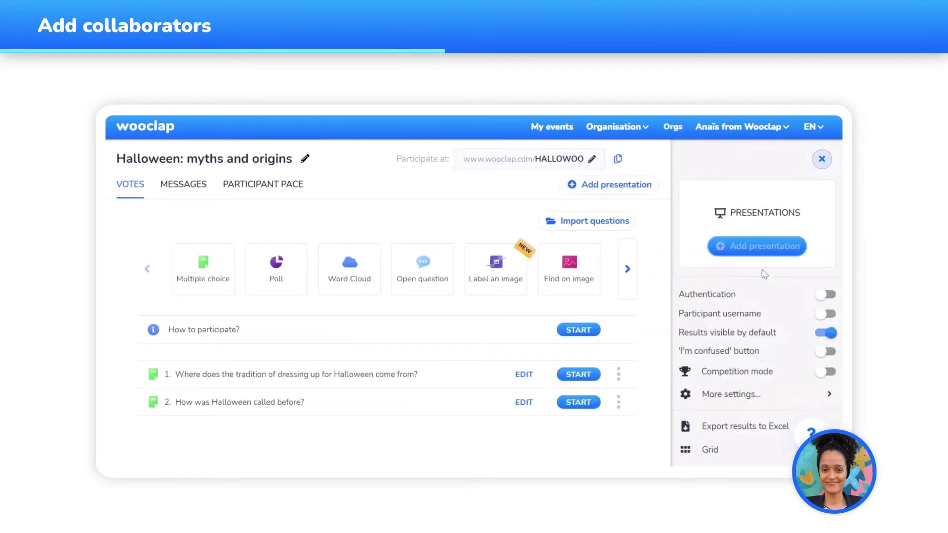
scroll(751, 328, down, 1)
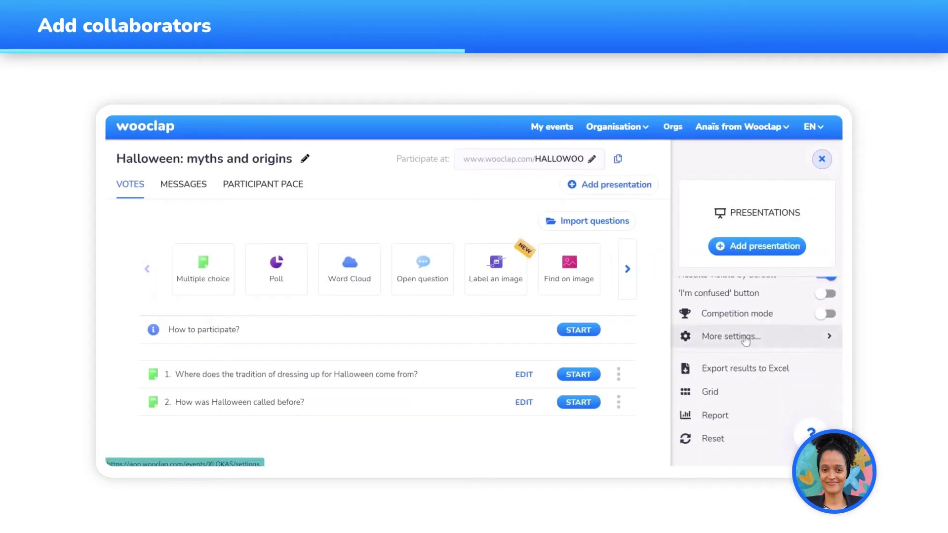
click(745, 338)
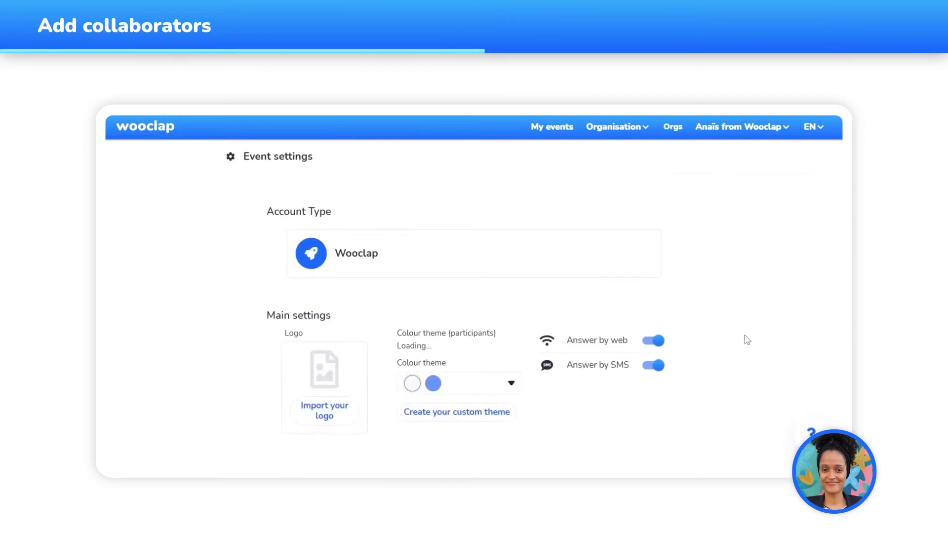
scroll(743, 337, down, 8)
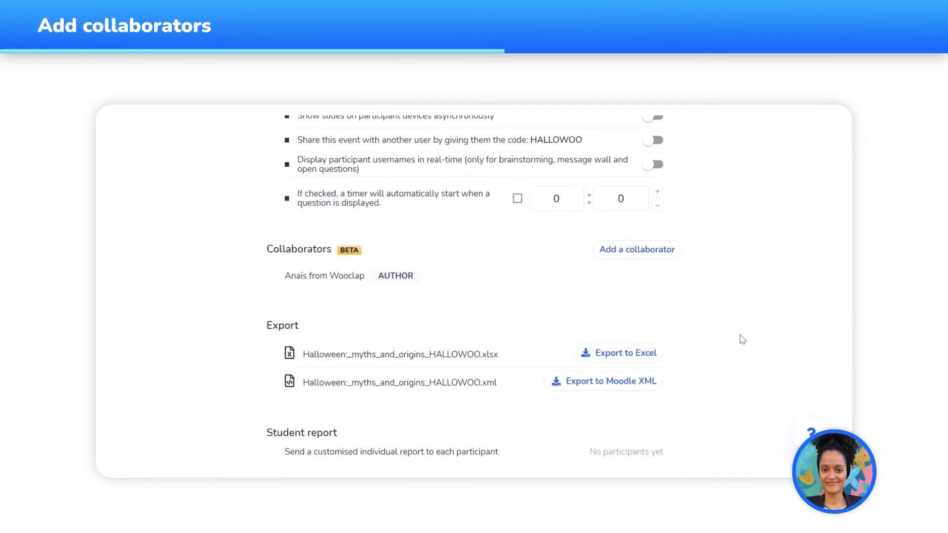
Invite the colleague's e-mail address as a collaborator and save the event settings
click(650, 251)
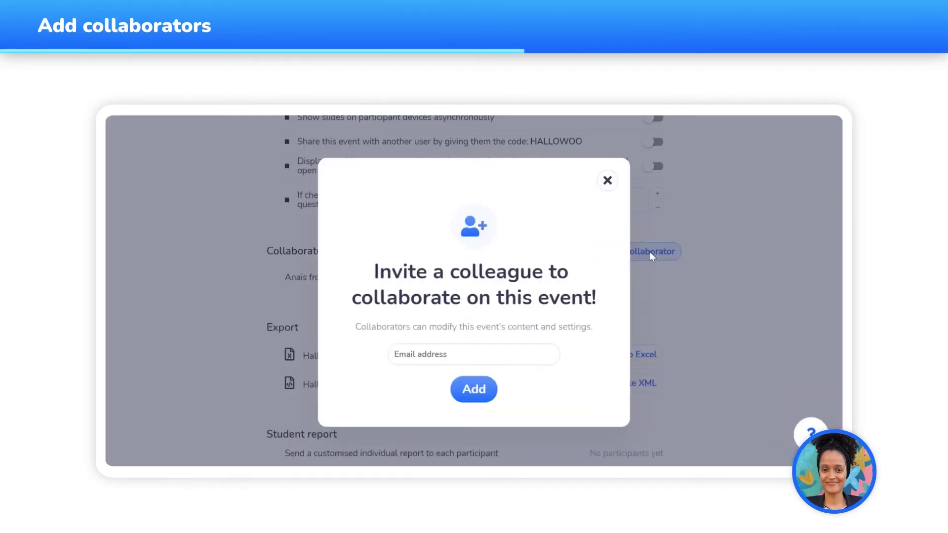
click(477, 354)
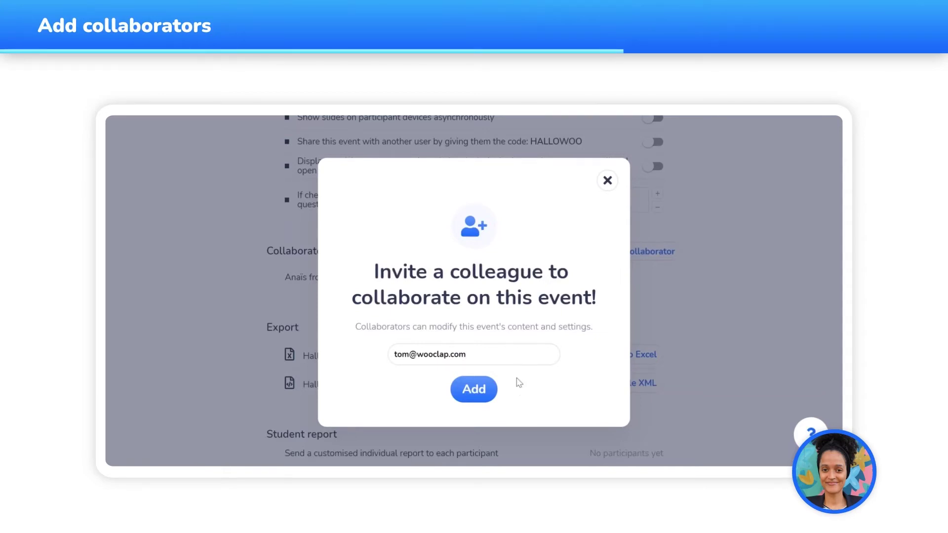
click(493, 391)
scroll(658, 323, down, 4)
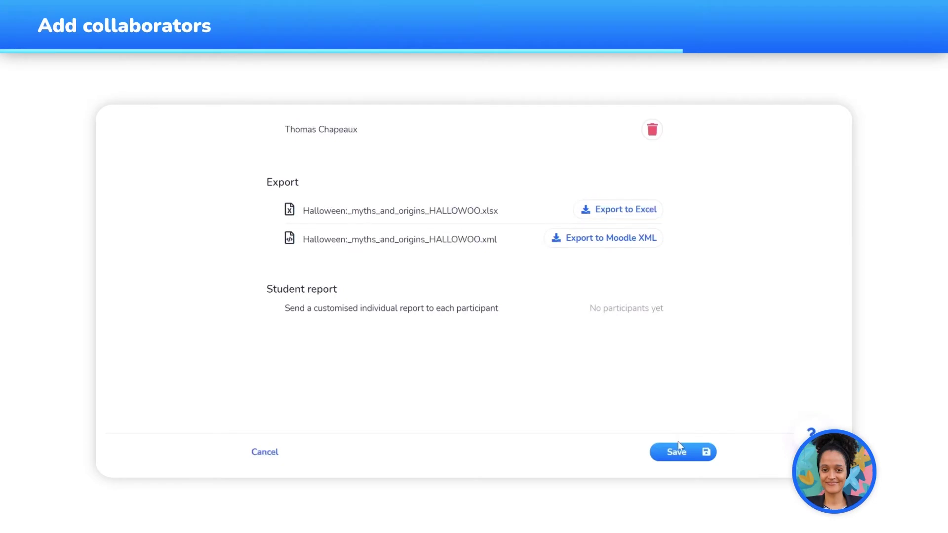
click(677, 452)
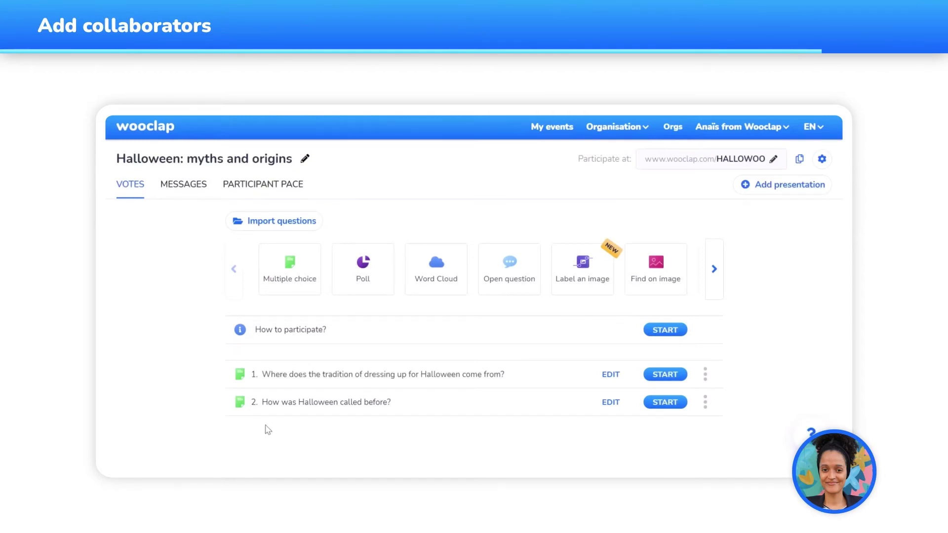
Return to My events and expand, then collapse, the 11-event and four-event folders
click(162, 135)
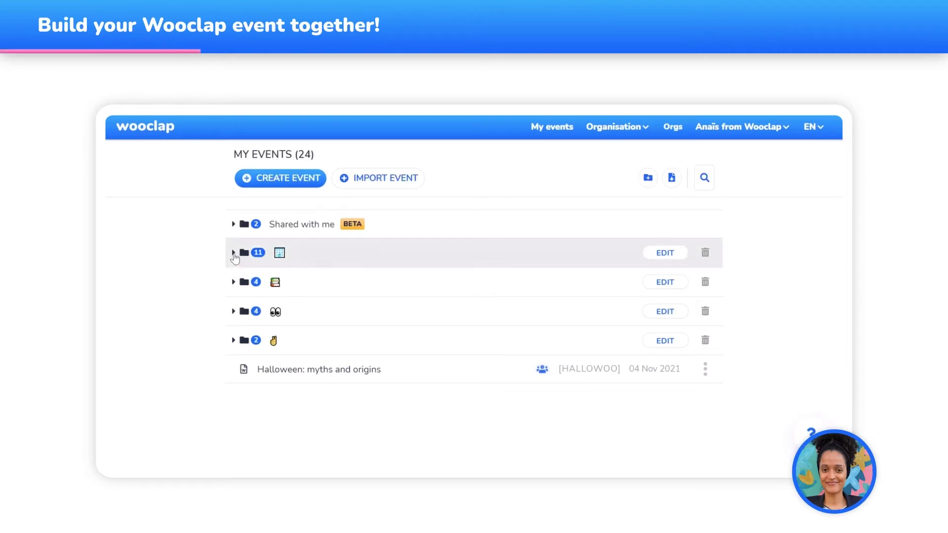
click(234, 253)
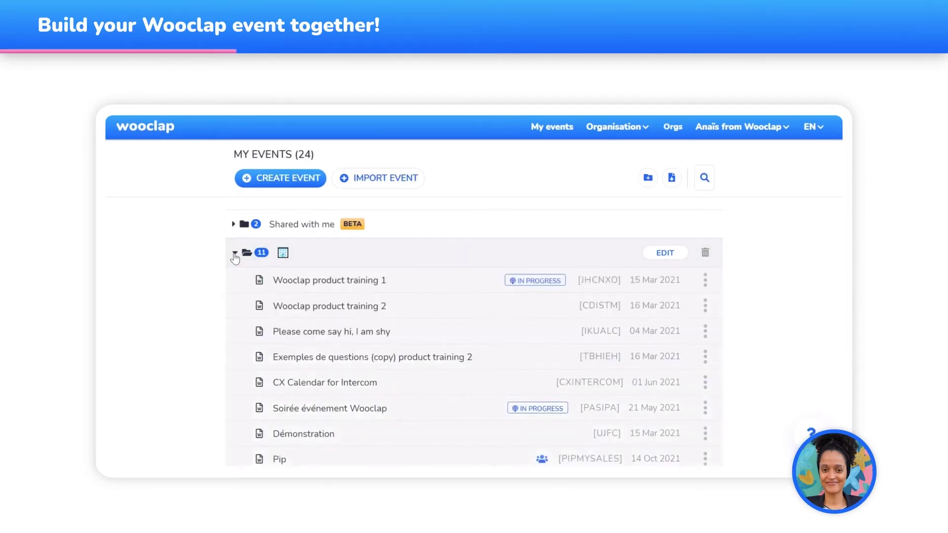
click(234, 253)
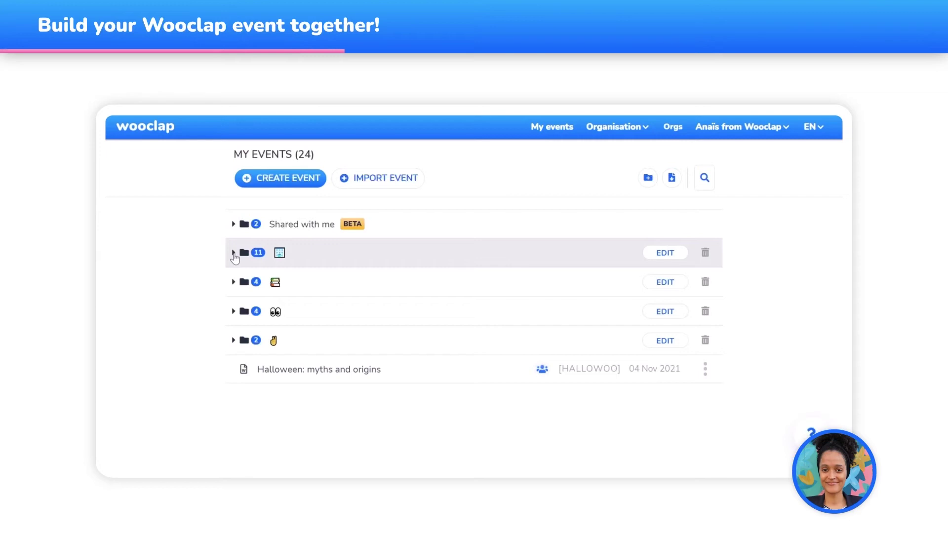
click(232, 283)
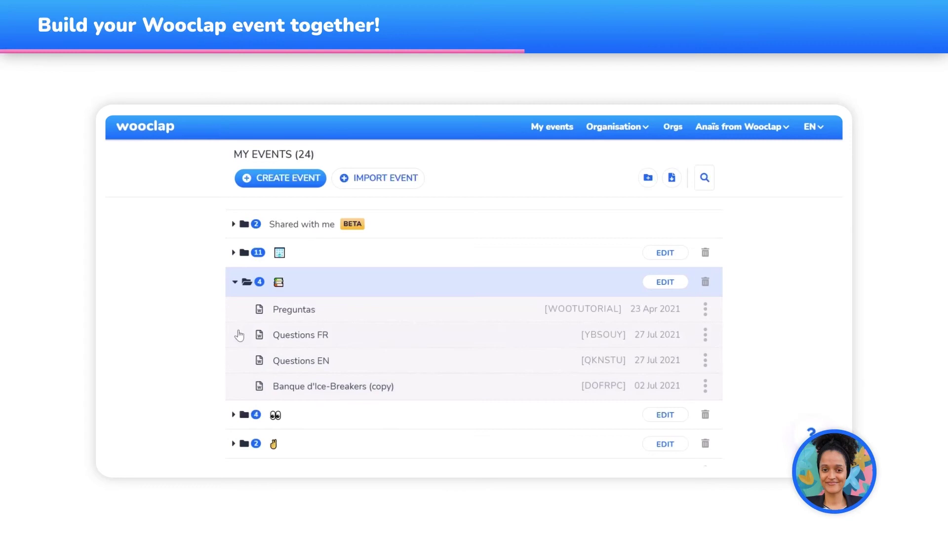
click(232, 284)
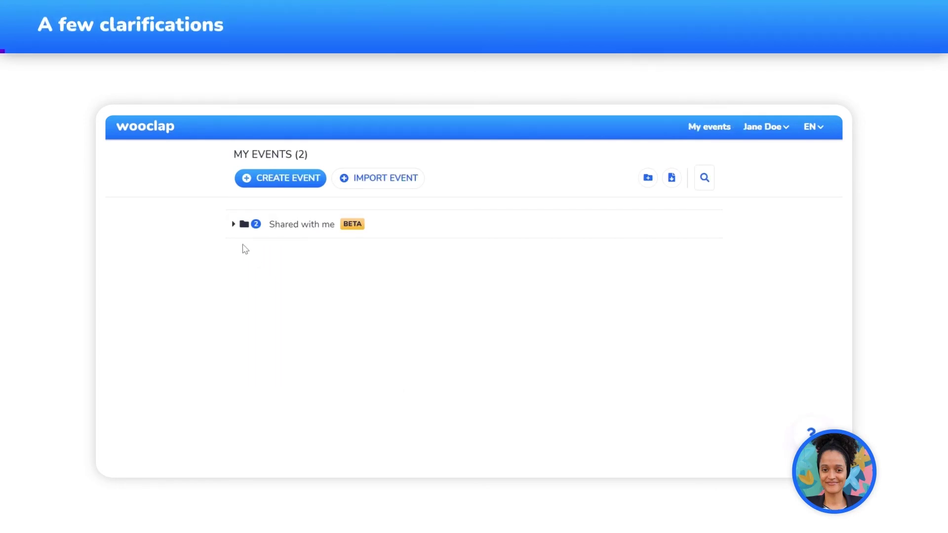
Open the shared Questions EN event and start a new multiple-choice question
click(232, 230)
click(310, 285)
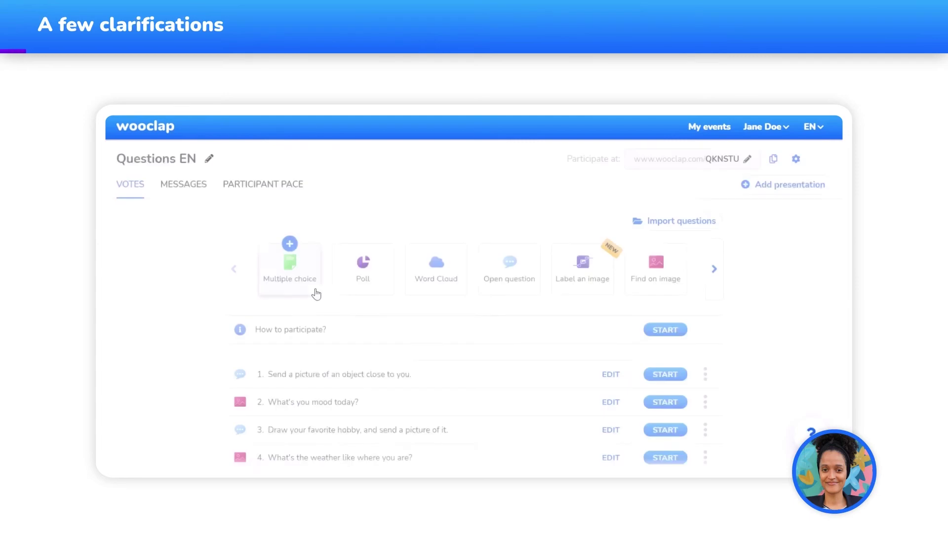
click(304, 281)
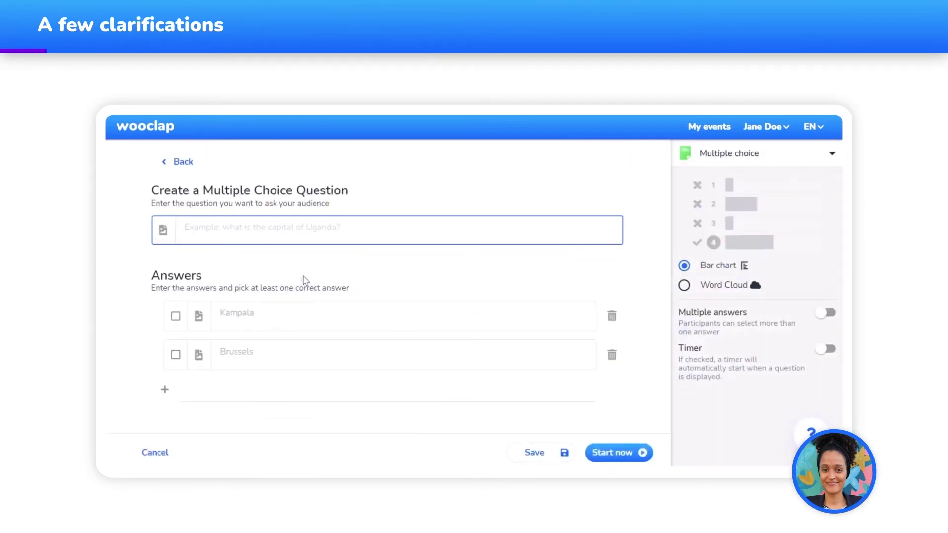
Enter 'Question?' with answers Yes and No, marking Yes as correct
text(Question?)
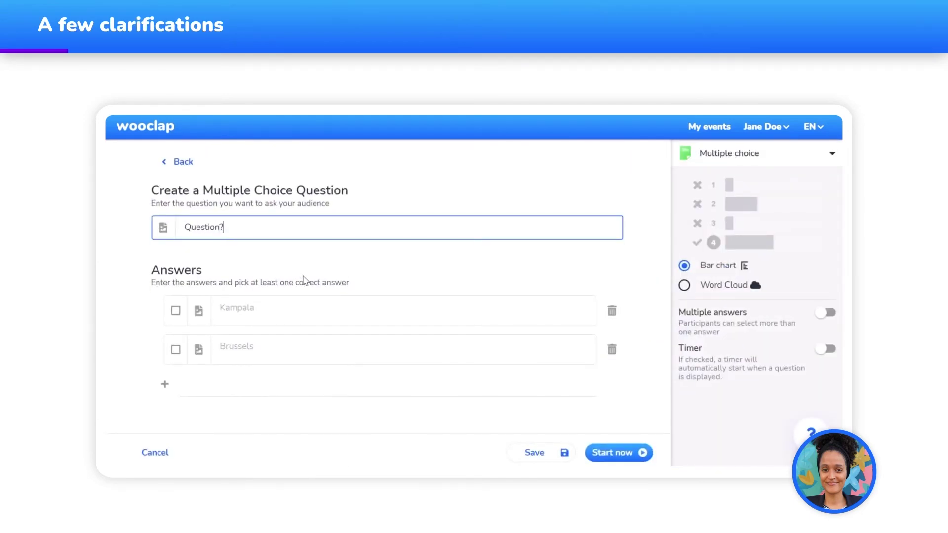
click(290, 310)
text(Yes)
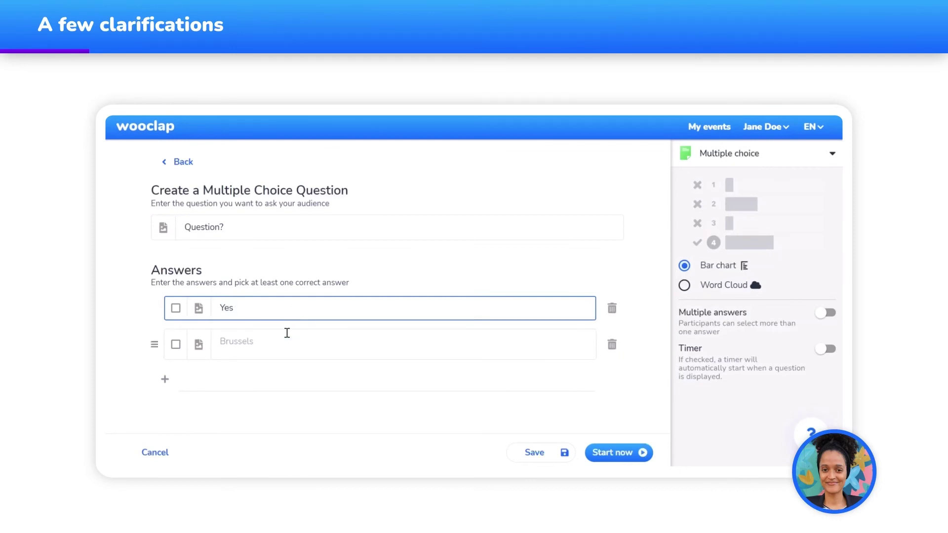
click(287, 333)
text(No)
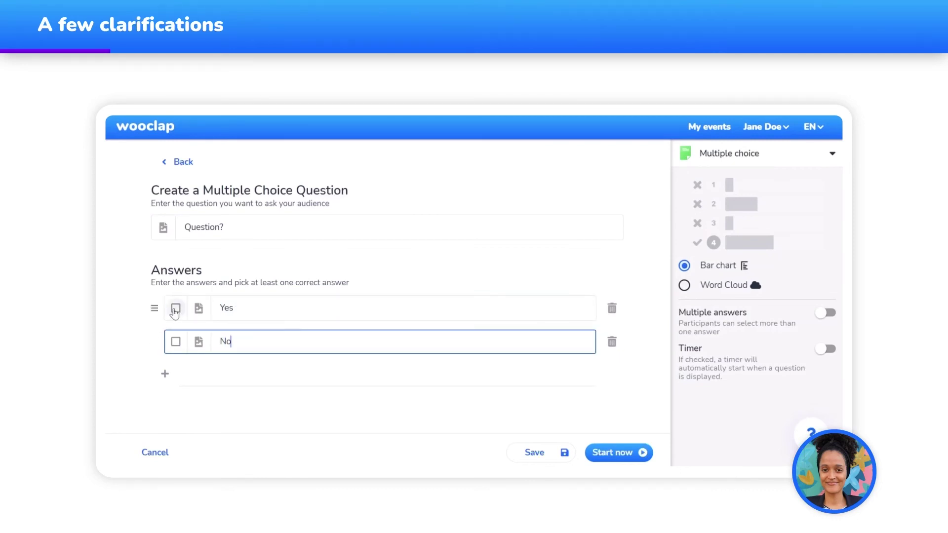
click(175, 309)
Save the question and review Questions EN's full settings, where Add a collaborator is greyed out
click(526, 446)
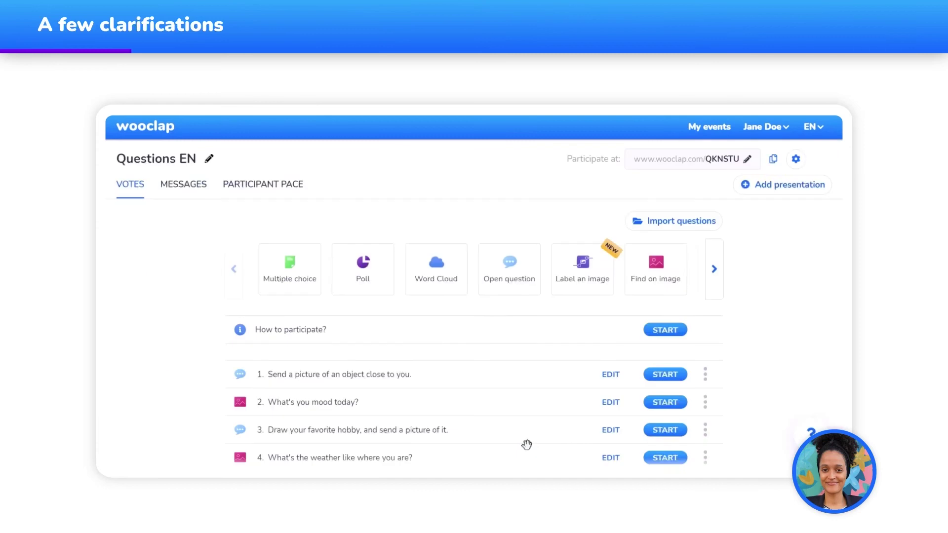
click(796, 159)
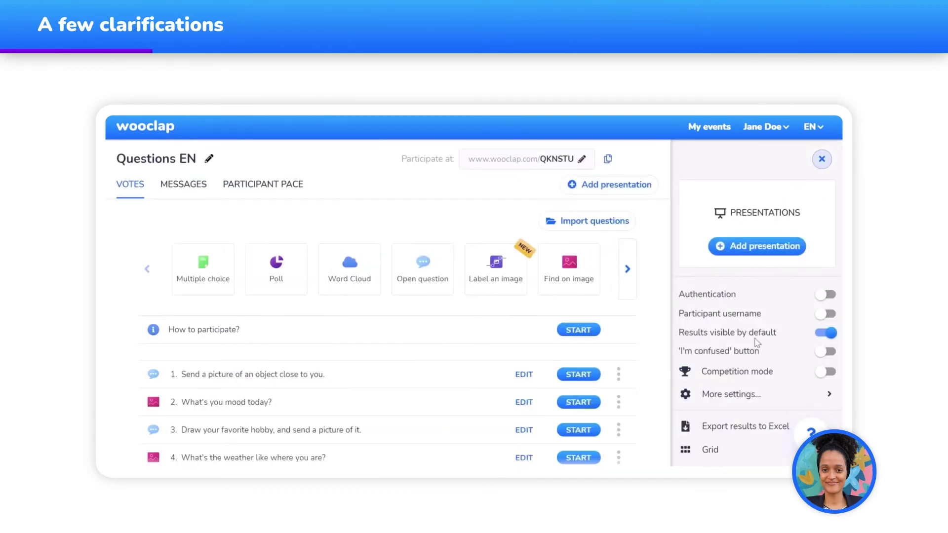
scroll(756, 343, down, 2)
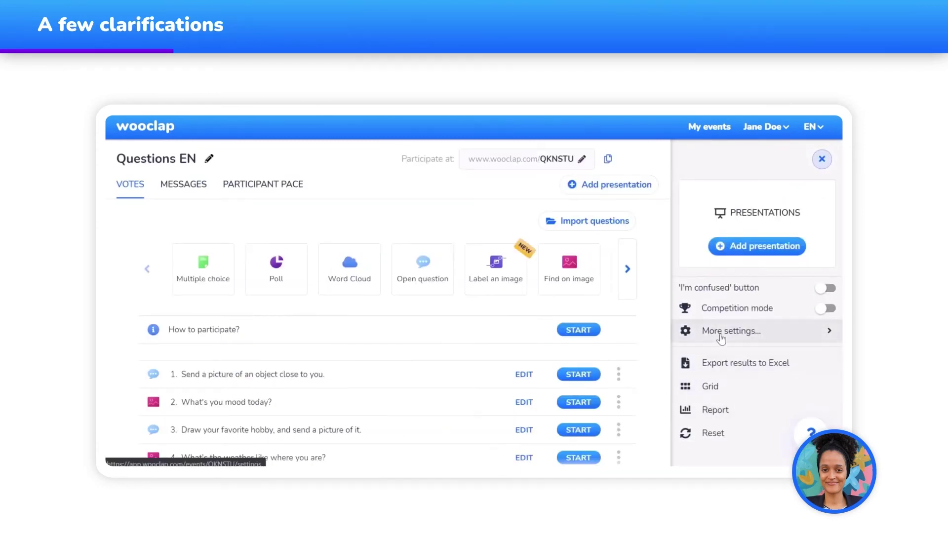
click(720, 337)
scroll(716, 342, down, 6)
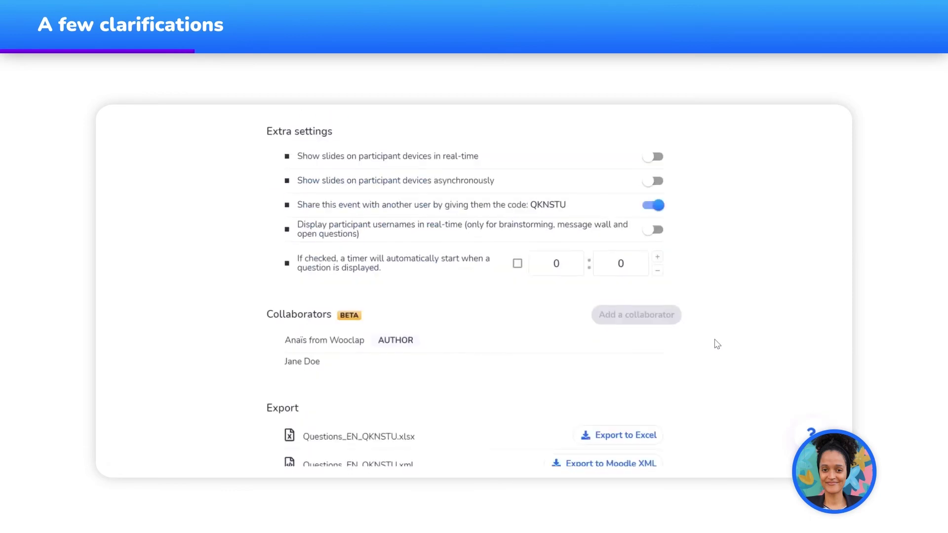
mouse_move(669, 320)
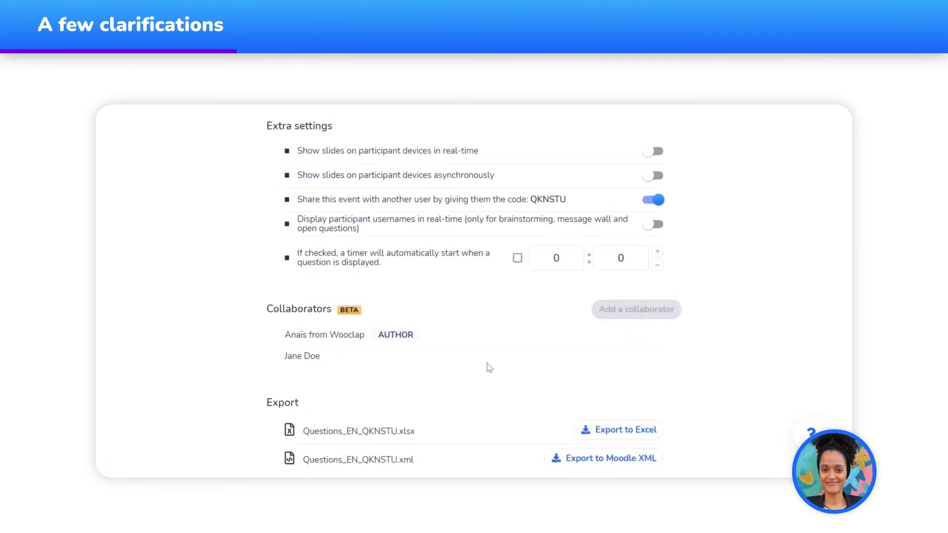
scroll(494, 367, up, 7)
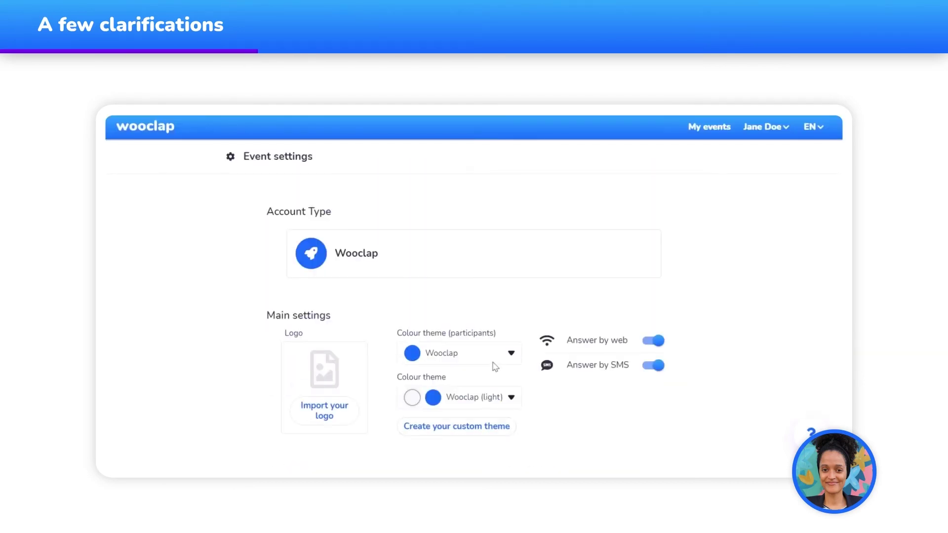
Go back to My events and expand the Shared with me folder
click(159, 131)
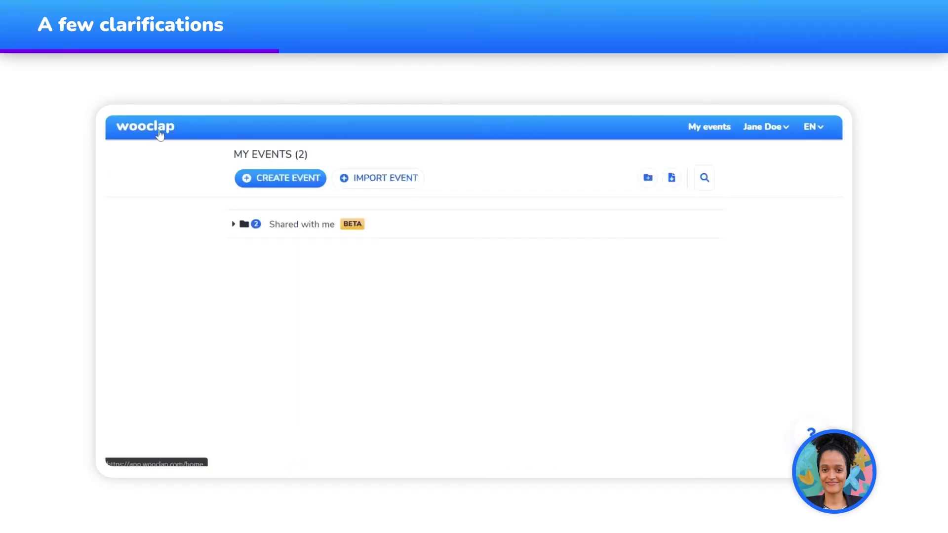
click(231, 225)
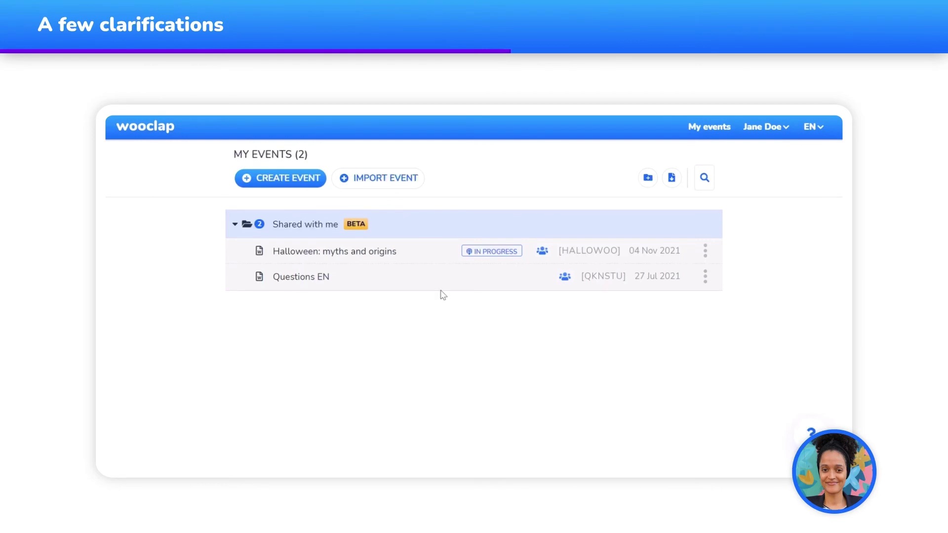
Open the shared Halloween event, which shows an Event in progress warning
click(459, 262)
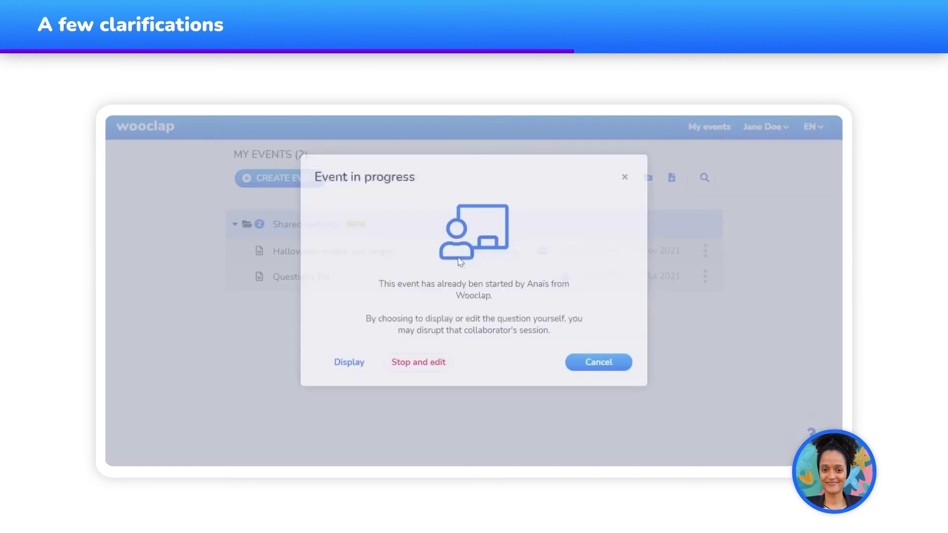